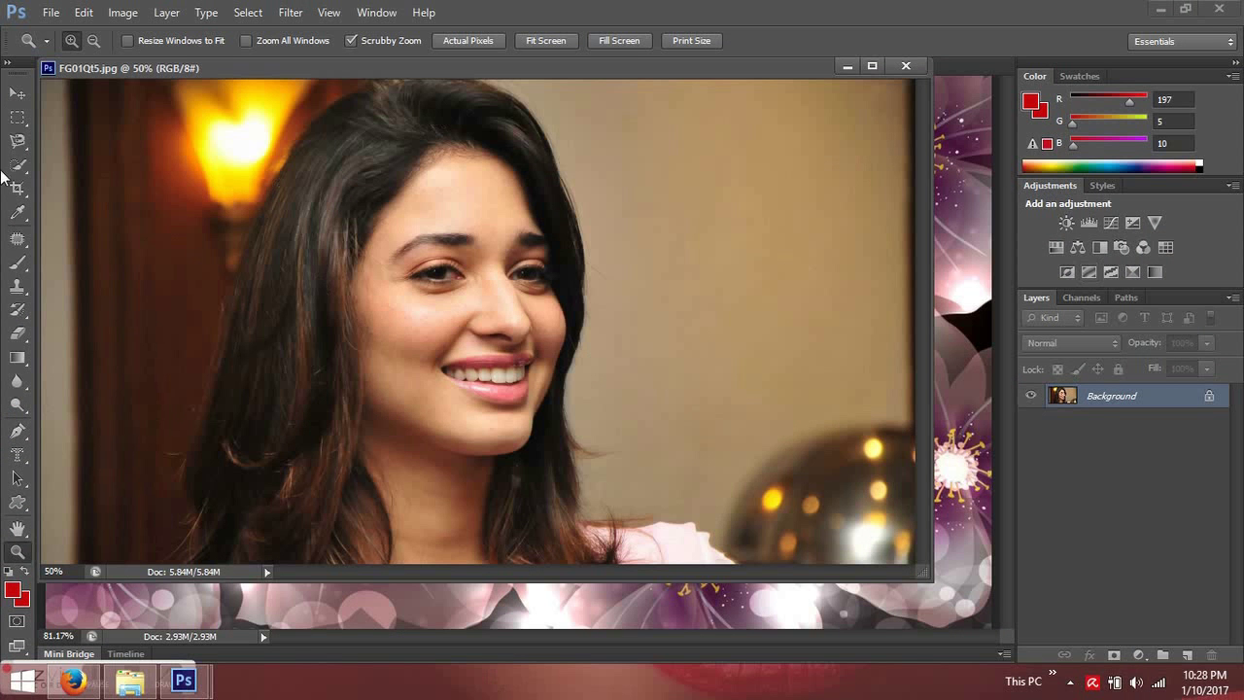
- Select the Magnetic Lasso Tool from the lasso tool flyout
{"action": "left_click", "coordinate": [17, 95]}
{"action": "left_click", "coordinate": [17, 142]}
{"action": "right_click", "coordinate": [15, 148]}
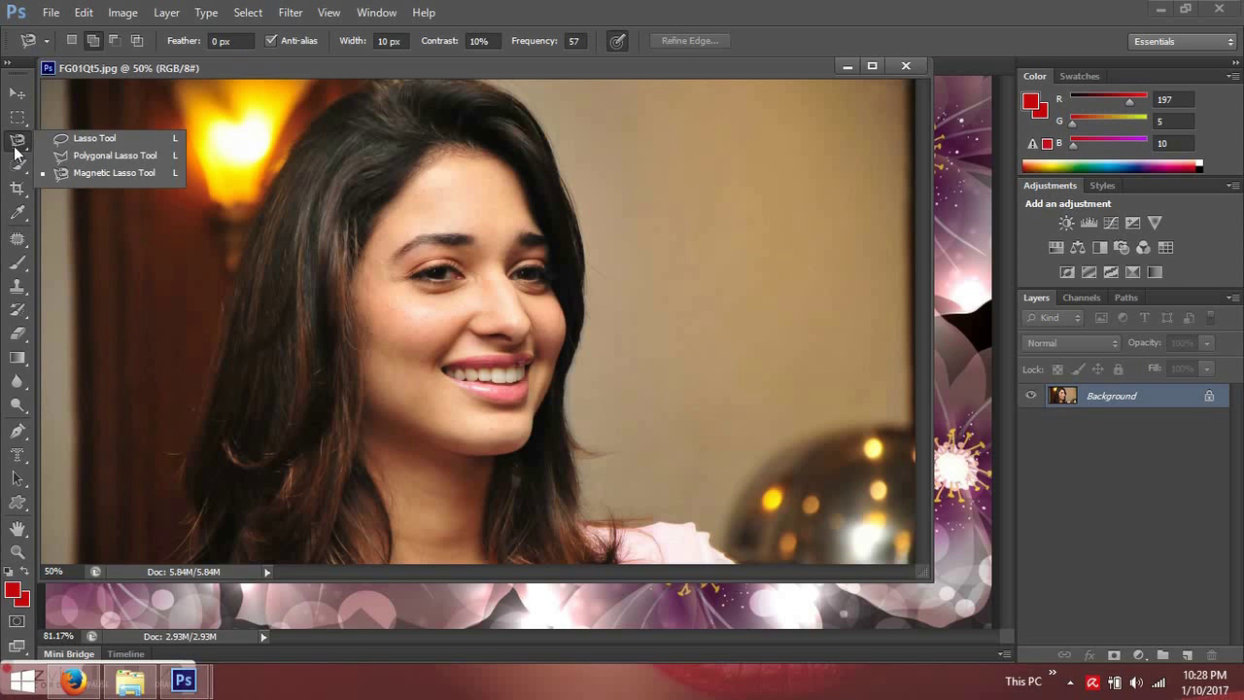
{"action": "left_click", "coordinate": [65, 172]}
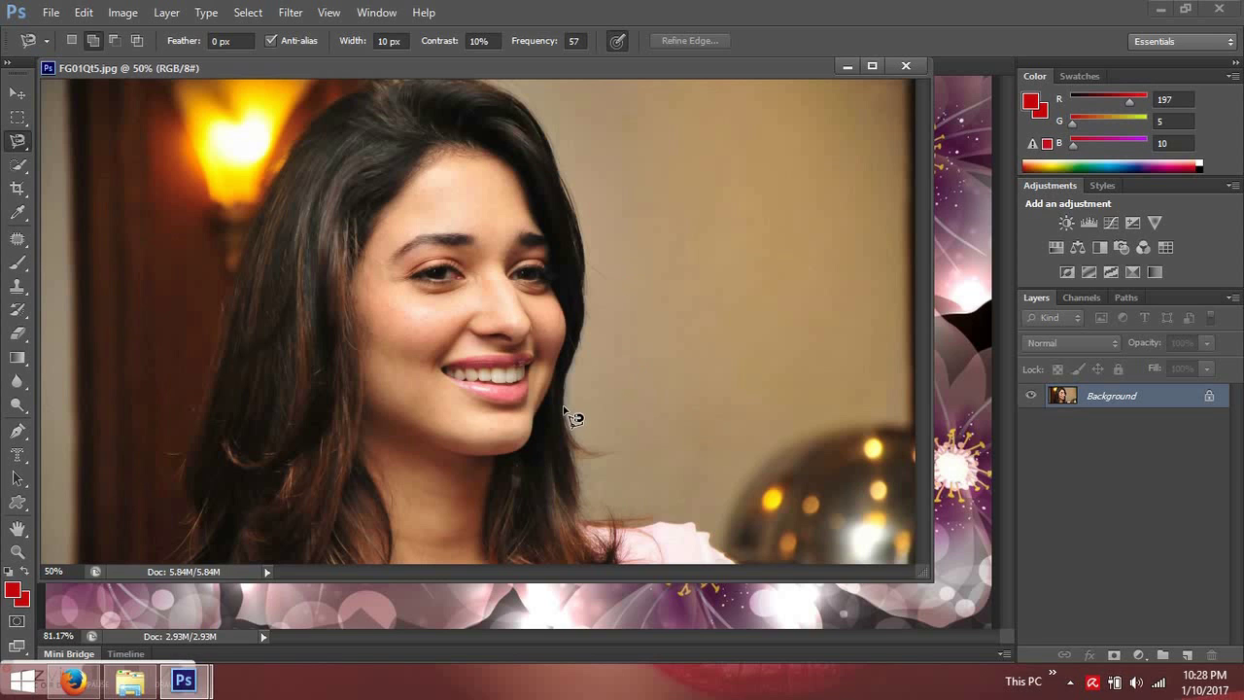
- Trace the Magnetic Lasso around the woman's hair, face and shoulders, closing the selection
{"action": "left_click", "coordinate": [564, 406]}
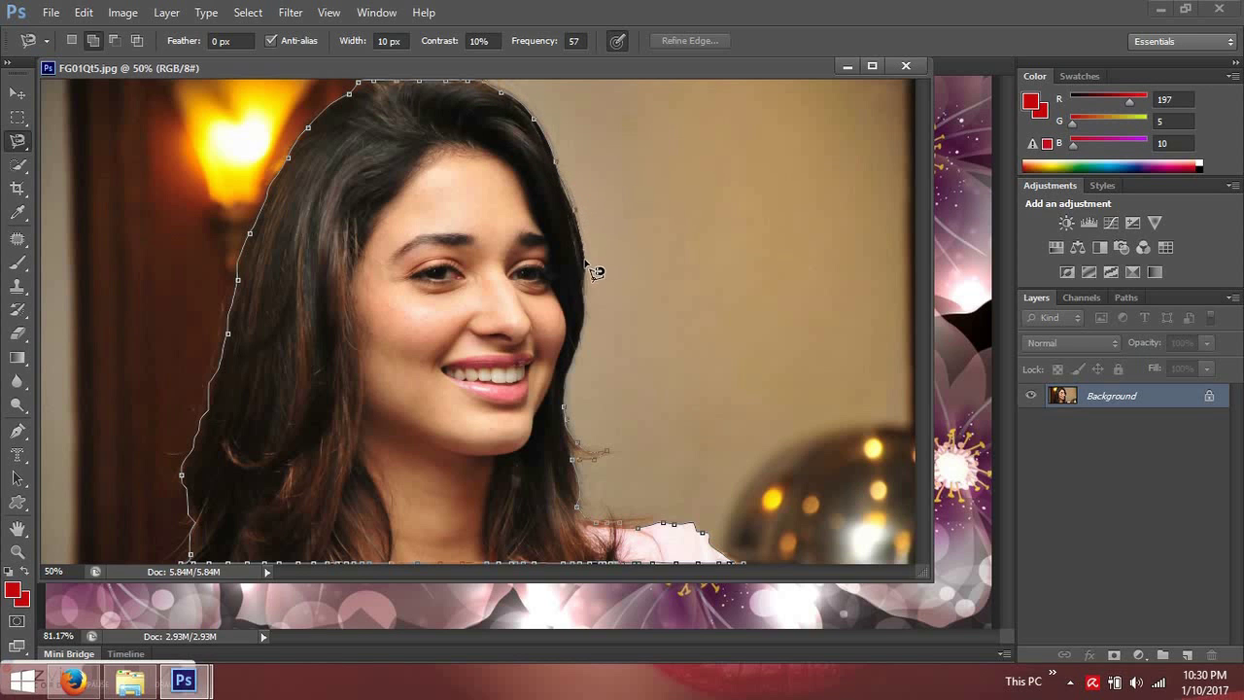
{"action": "double_click", "coordinate": [563, 408]}
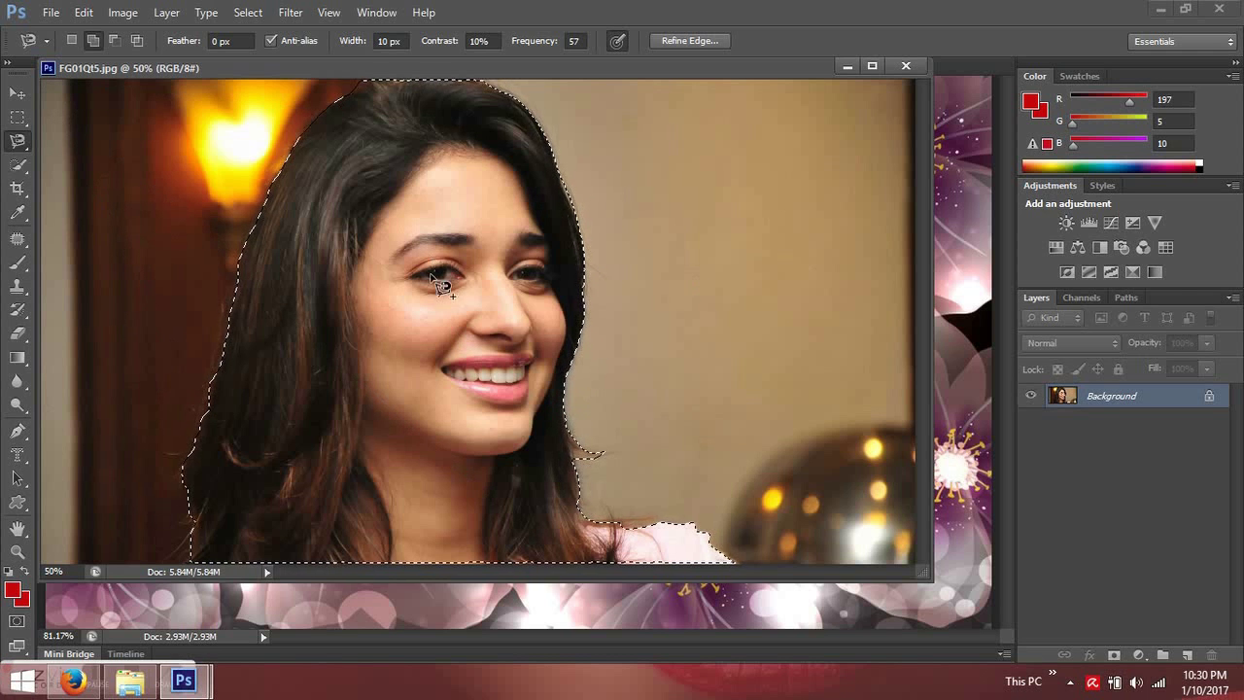
- Feather the woman's selection by 0.5 pixels, then select the Move tool
{"action": "right_click", "coordinate": [405, 239]}
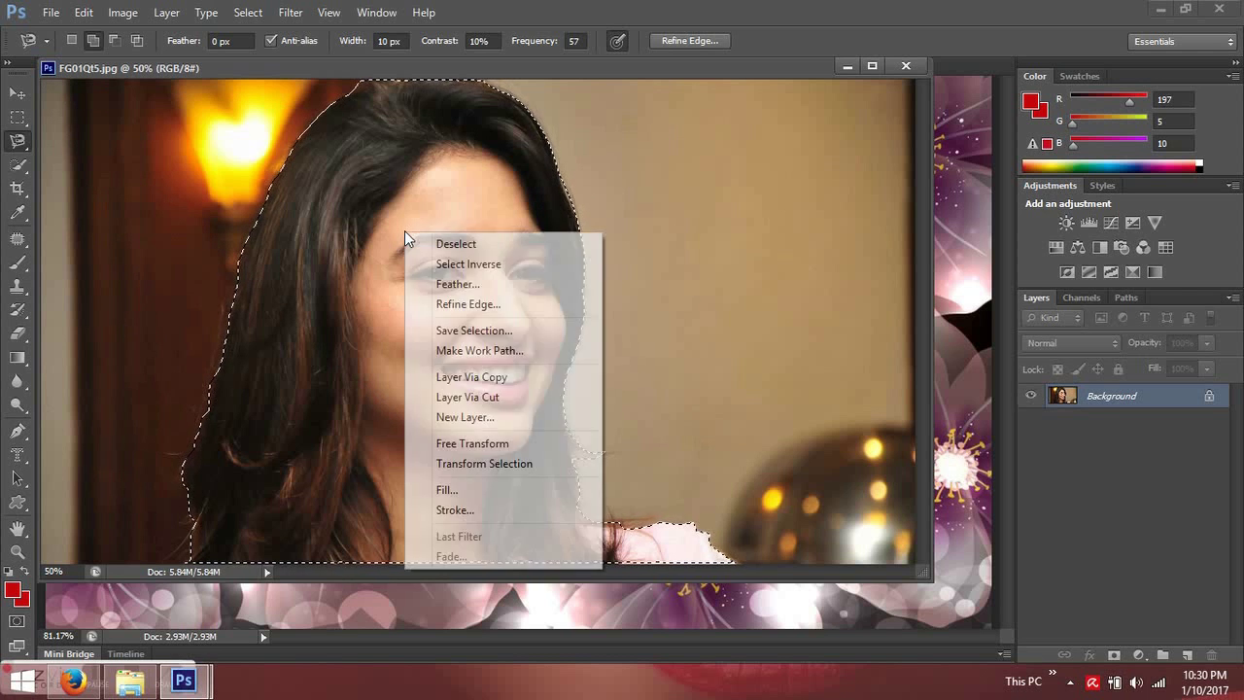
{"action": "left_click", "coordinate": [443, 284]}
{"action": "type", "text": "0.5"}
{"action": "left_click", "coordinate": [701, 235]}
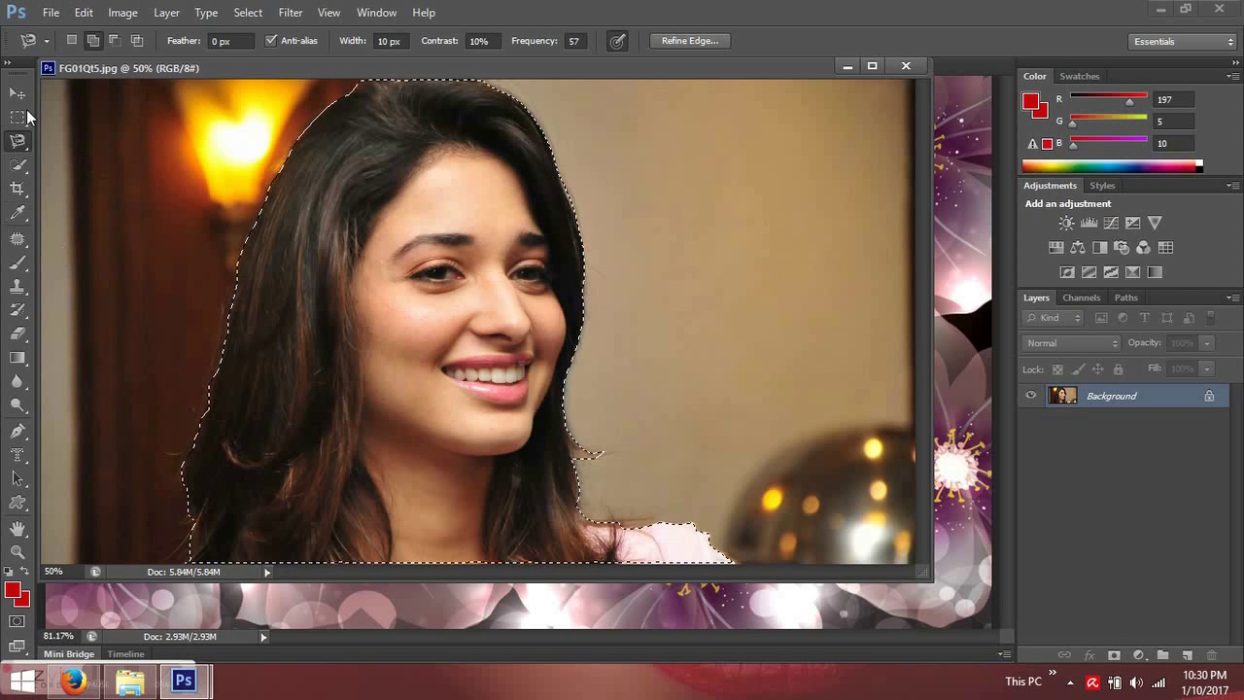
{"action": "left_click", "coordinate": [17, 94]}
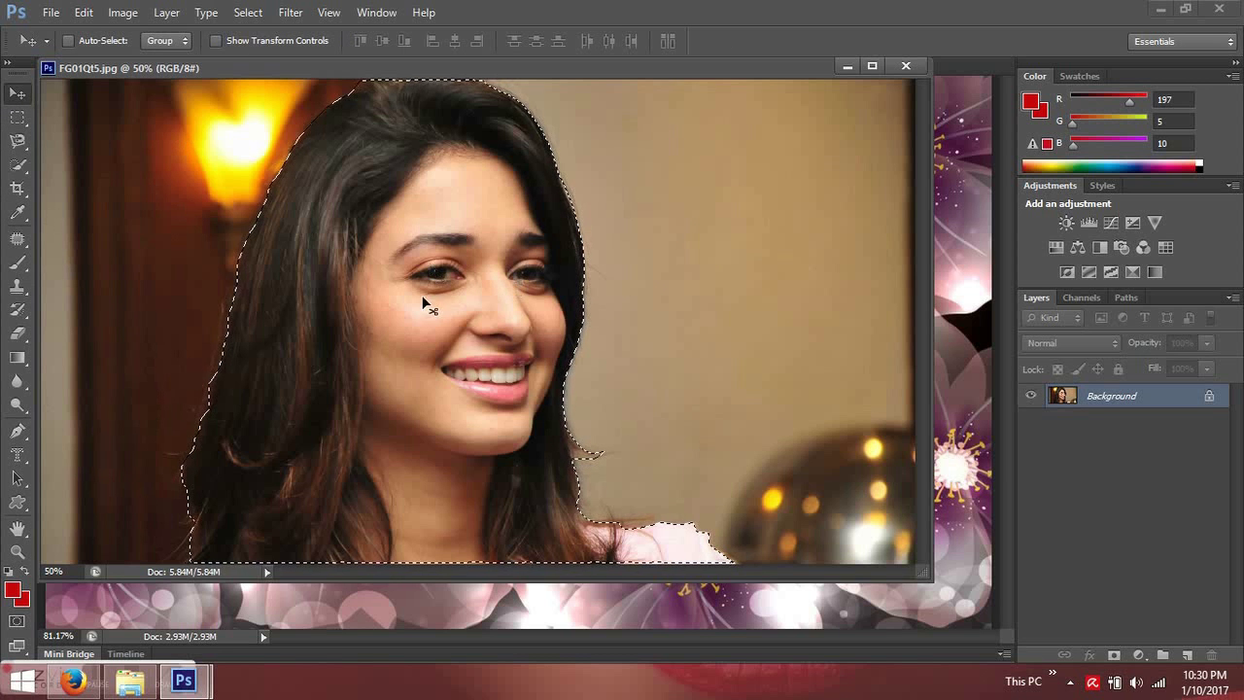
- Drag the selected woman onto the ff.jpg flower image as Layer 1, moving her left
{"action": "mouse_move", "coordinate": [397, 263]}
{"action": "left_mouse_down"}
{"action": "mouse_move", "coordinate": [976, 335]}
{"action": "mouse_move", "coordinate": [964, 332]}
{"action": "left_mouse_up"}
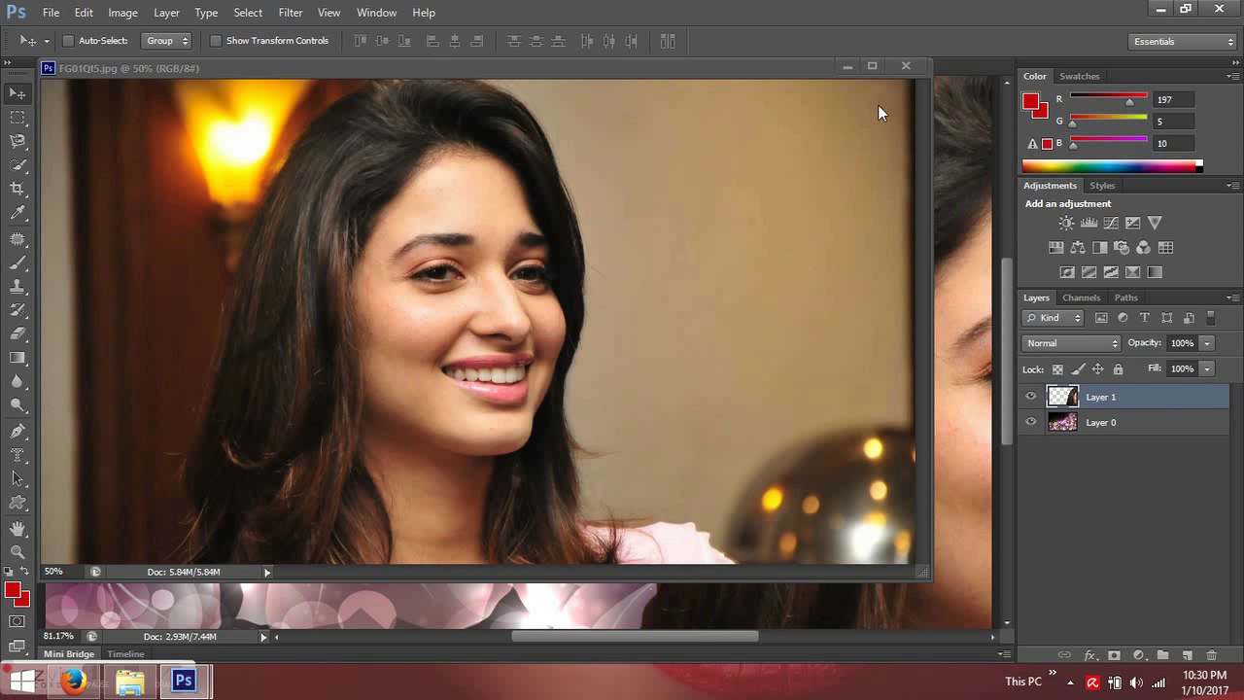
{"action": "left_click", "coordinate": [847, 68]}
{"action": "mouse_move", "coordinate": [564, 309]}
{"action": "left_mouse_down"}
{"action": "mouse_move", "coordinate": [401, 359]}
{"action": "mouse_move", "coordinate": [414, 403]}
{"action": "left_mouse_up"}
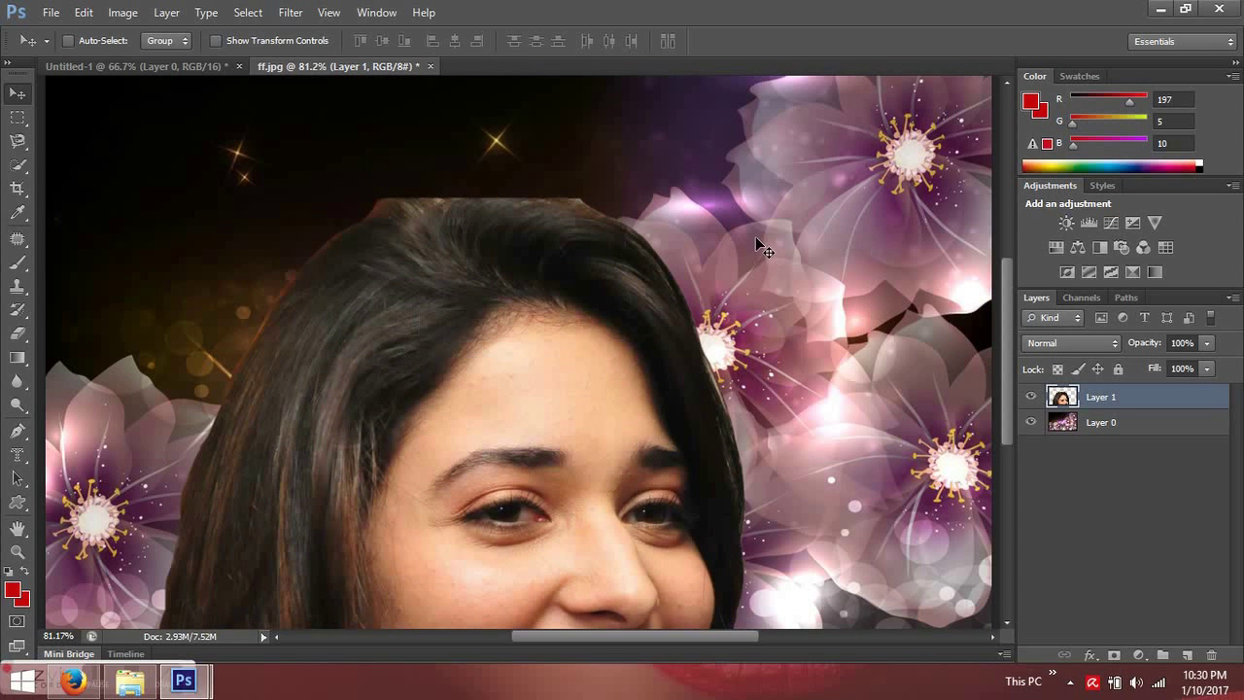
- Free-transform Layer 1, scaling the woman to about 83% and nudging her into position
{"action": "key", "text": "ctrl+t"}
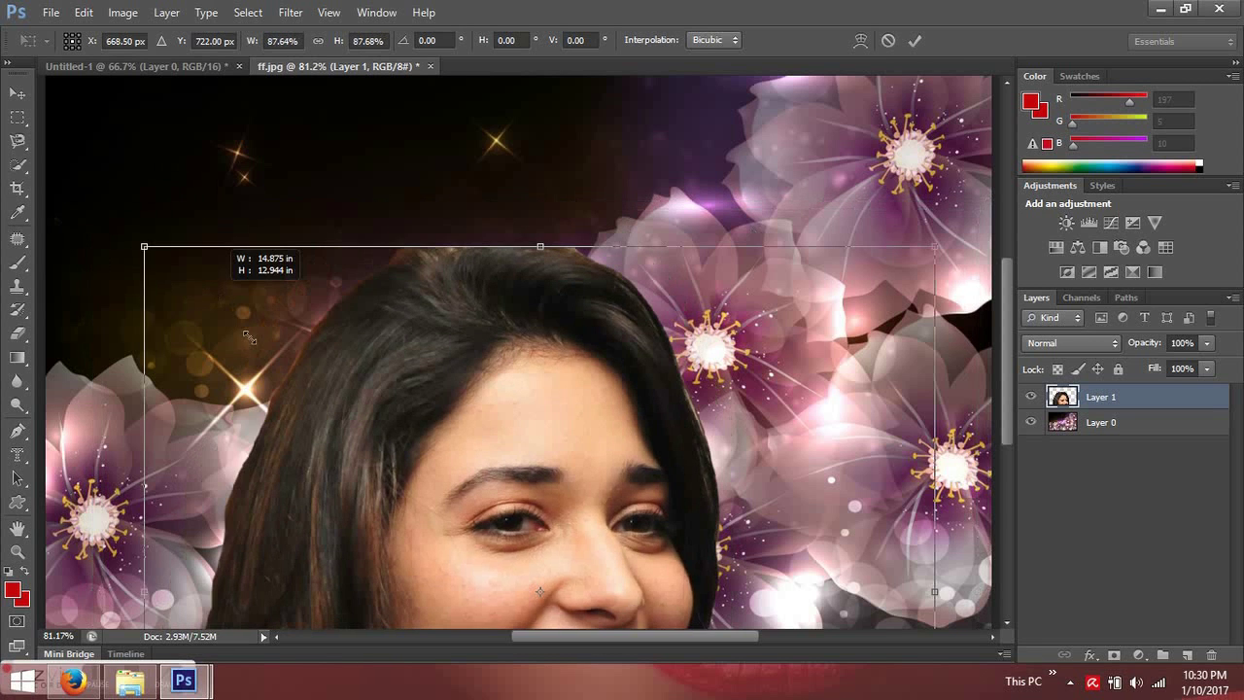
{"action": "left_click_drag", "start_coordinate": [91, 199], "coordinate": [277, 361]}
{"action": "mouse_move", "coordinate": [481, 454]}
{"action": "left_mouse_down"}
{"action": "mouse_move", "coordinate": [442, 199]}
{"action": "mouse_move", "coordinate": [440, 211]}
{"action": "left_mouse_up"}
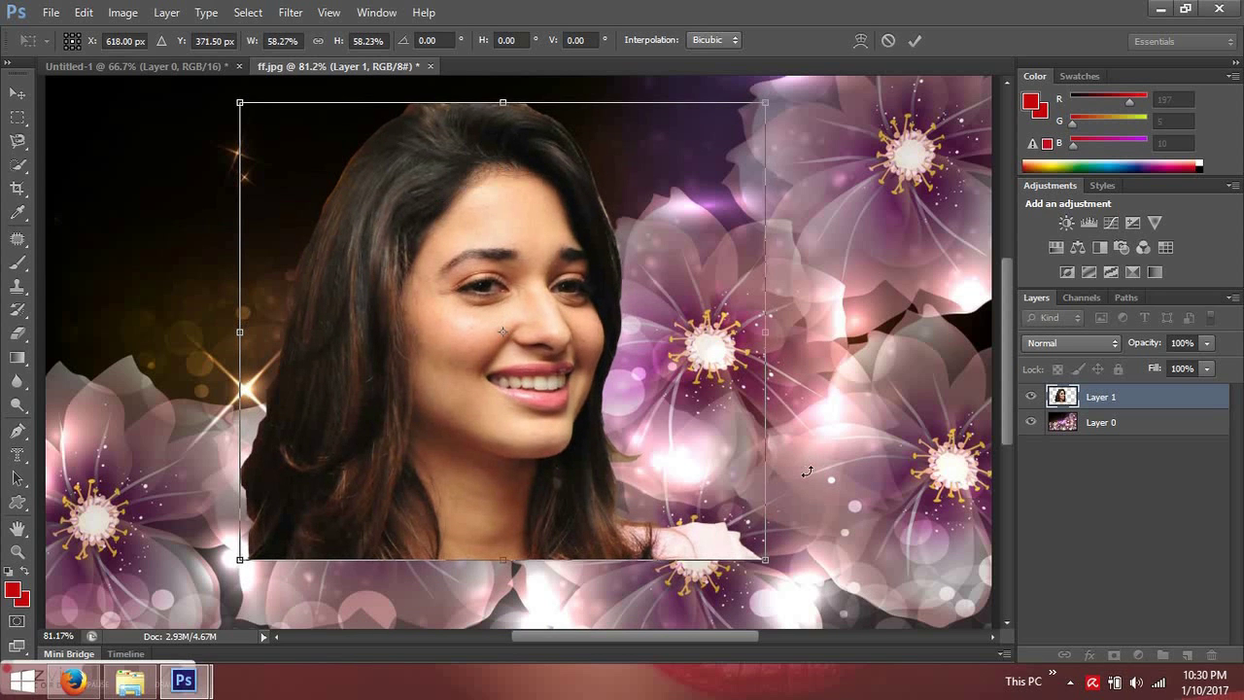
{"action": "left_click_drag", "start_coordinate": [762, 557], "coordinate": [806, 605]}
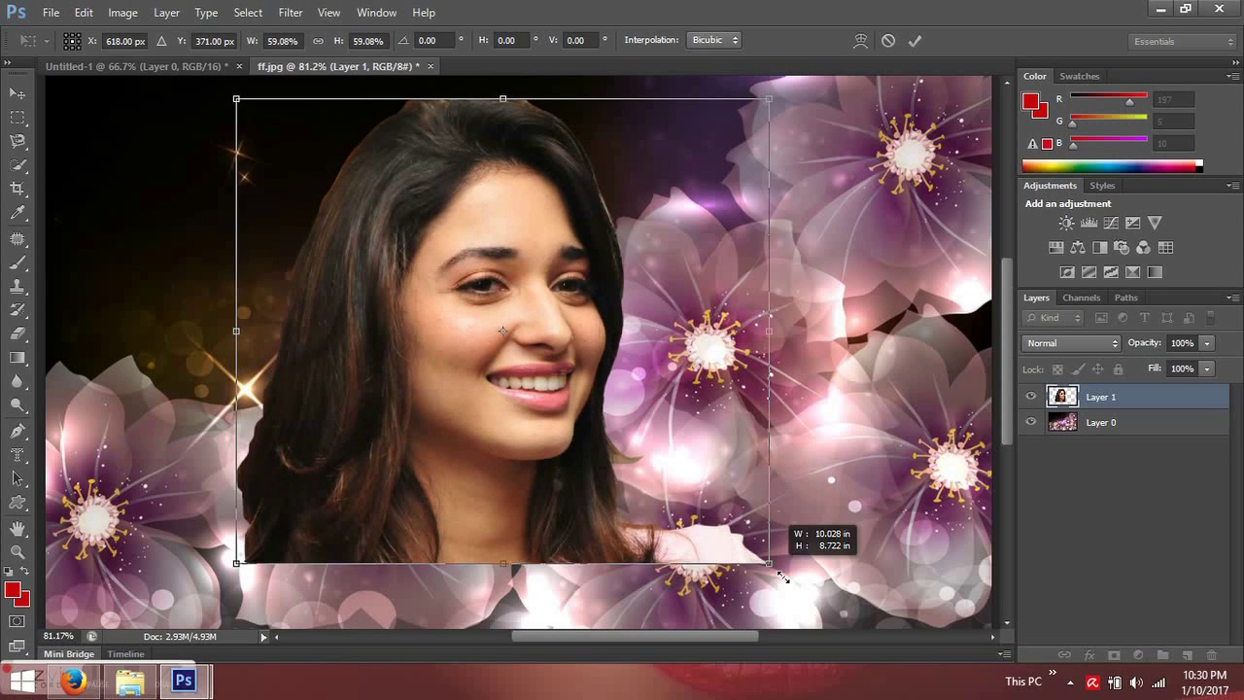
{"action": "mouse_move", "coordinate": [518, 364]}
{"action": "left_mouse_down"}
{"action": "mouse_move", "coordinate": [514, 405]}
{"action": "mouse_move", "coordinate": [512, 390]}
{"action": "left_mouse_up"}
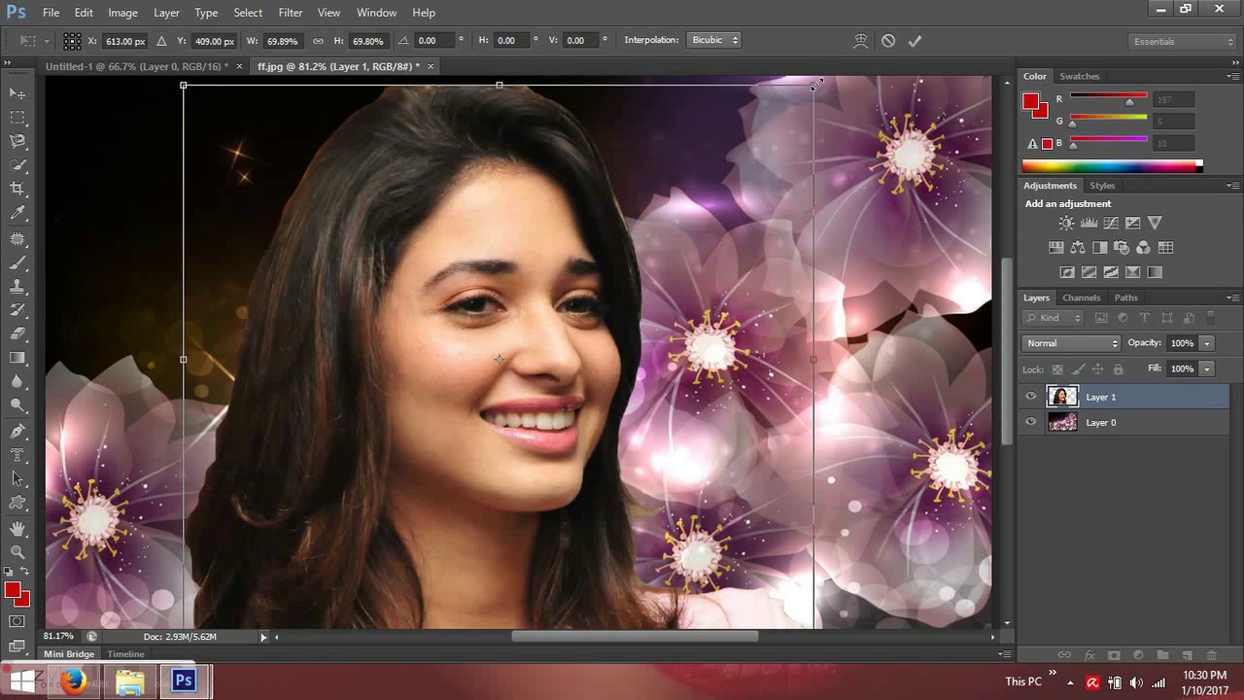
{"action": "left_click_drag", "start_coordinate": [817, 85], "coordinate": [853, 159]}
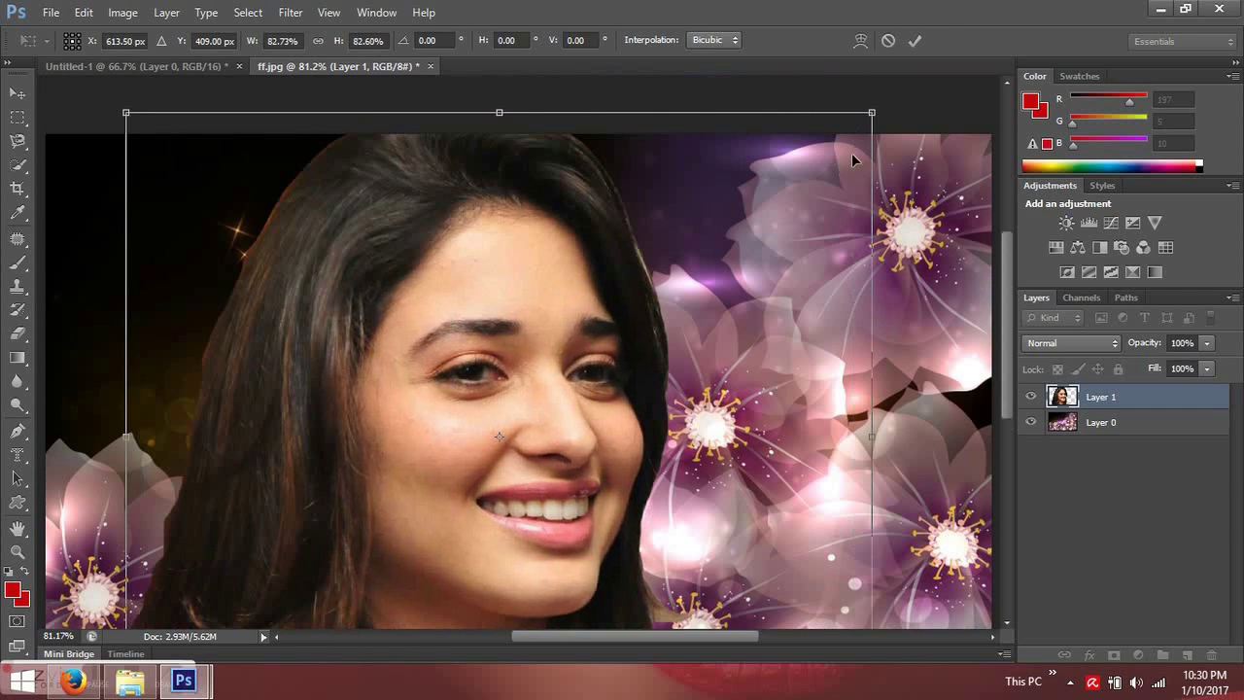
{"action": "mouse_move", "coordinate": [1001, 303]}
{"action": "left_mouse_down"}
{"action": "mouse_move", "coordinate": [1007, 338]}
{"action": "mouse_move", "coordinate": [1007, 281]}
{"action": "left_mouse_up"}
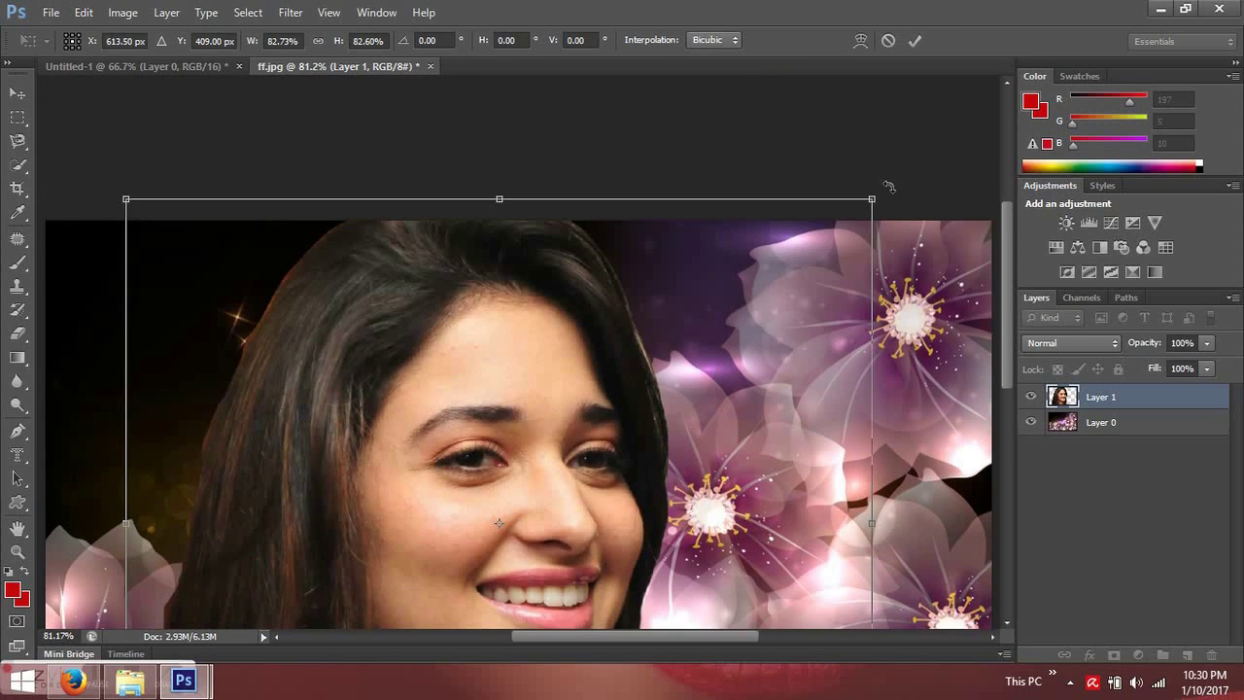
{"action": "left_click_drag", "start_coordinate": [557, 384], "coordinate": [557, 406]}
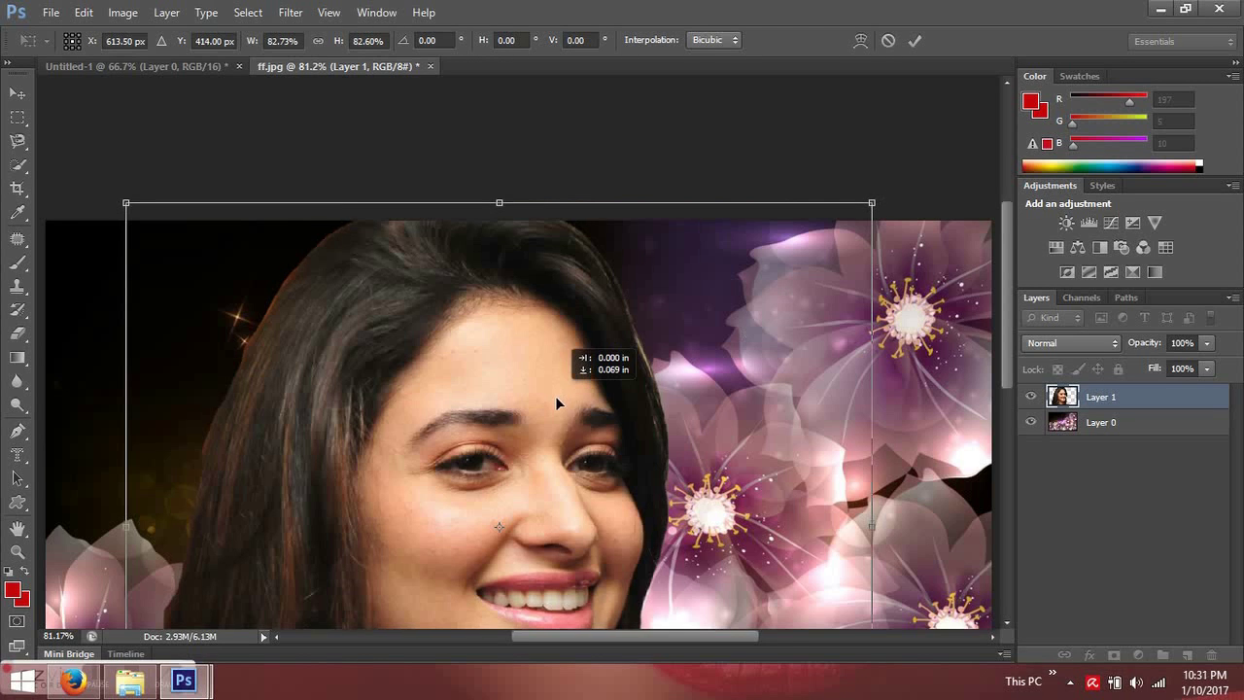
{"action": "left_click_drag", "start_coordinate": [1010, 278], "coordinate": [1009, 355]}
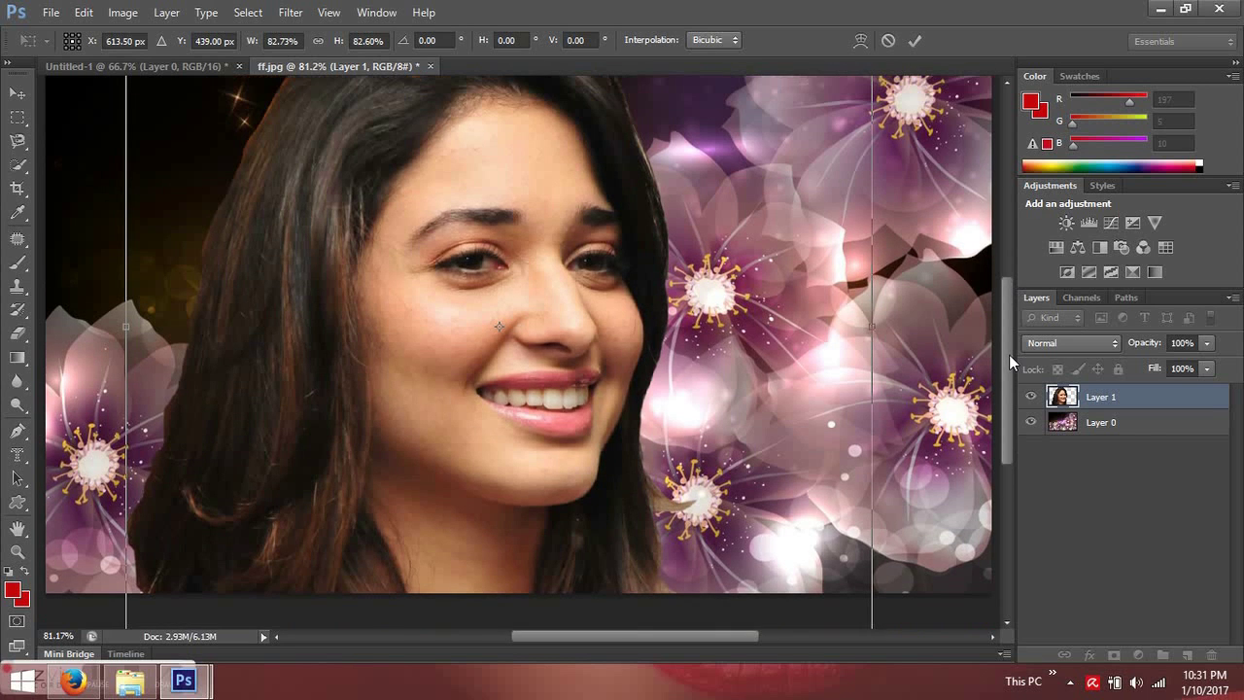
- Apply the transformation and nudge the portrait slightly over the flower background
{"action": "left_click", "coordinate": [18, 92]}
{"action": "left_click", "coordinate": [543, 259]}
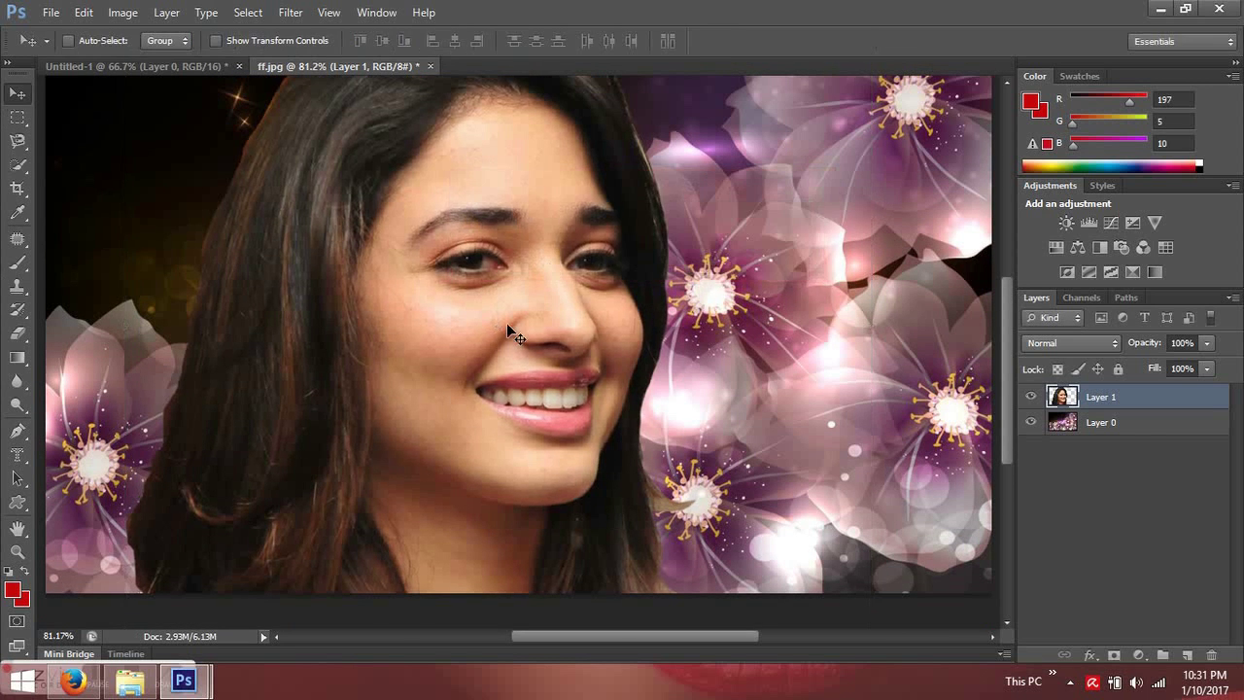
{"action": "mouse_move", "coordinate": [492, 333]}
{"action": "left_mouse_down"}
{"action": "mouse_move", "coordinate": [542, 358]}
{"action": "mouse_move", "coordinate": [450, 357]}
{"action": "mouse_move", "coordinate": [474, 362]}
{"action": "left_mouse_up"}
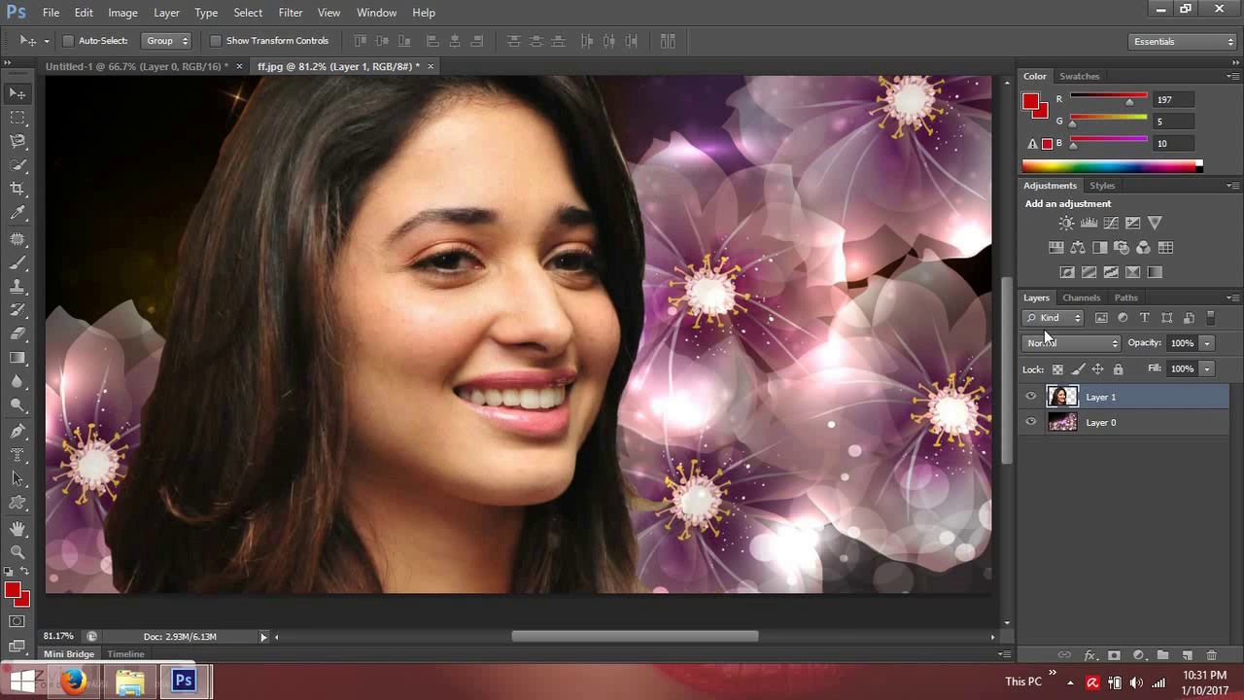
{"action": "left_click_drag", "start_coordinate": [1007, 353], "coordinate": [1004, 340]}
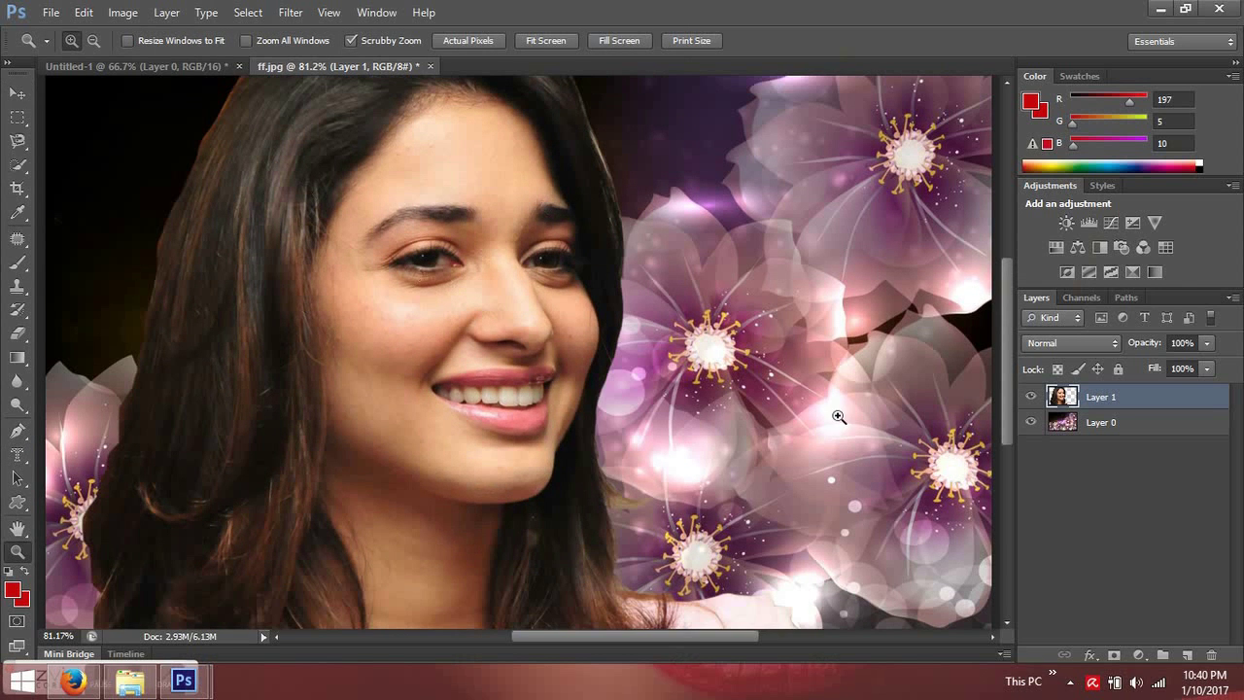
- Duplicate Layer 0 as Layer 0 copy and stack it above the portrait's Layer 1
{"action": "left_click", "coordinate": [1088, 428]}
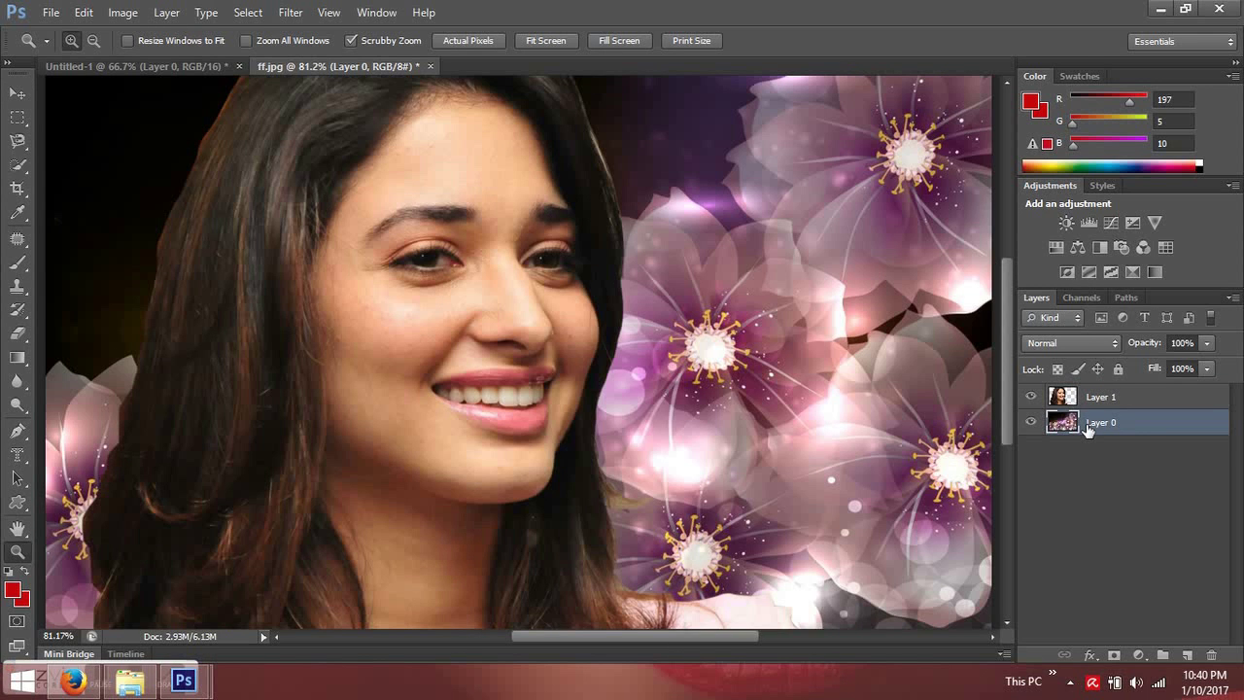
{"action": "right_click", "coordinate": [1086, 425]}
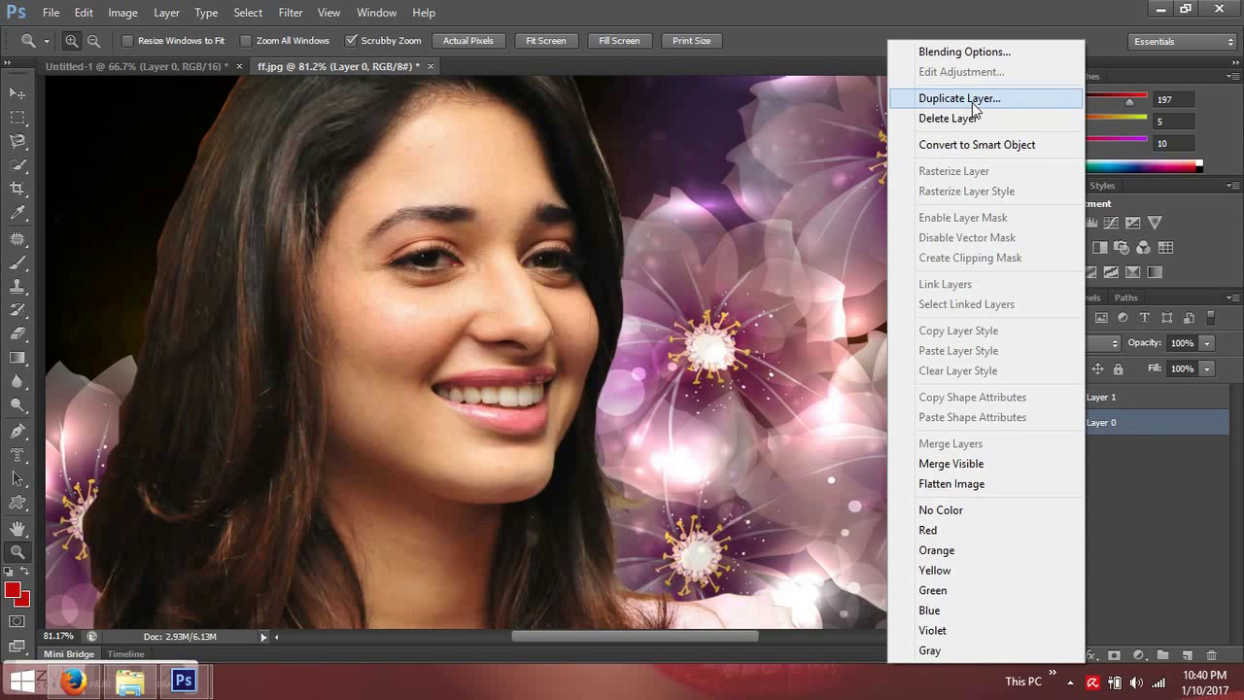
{"action": "left_click", "coordinate": [970, 103]}
{"action": "left_click", "coordinate": [1061, 494]}
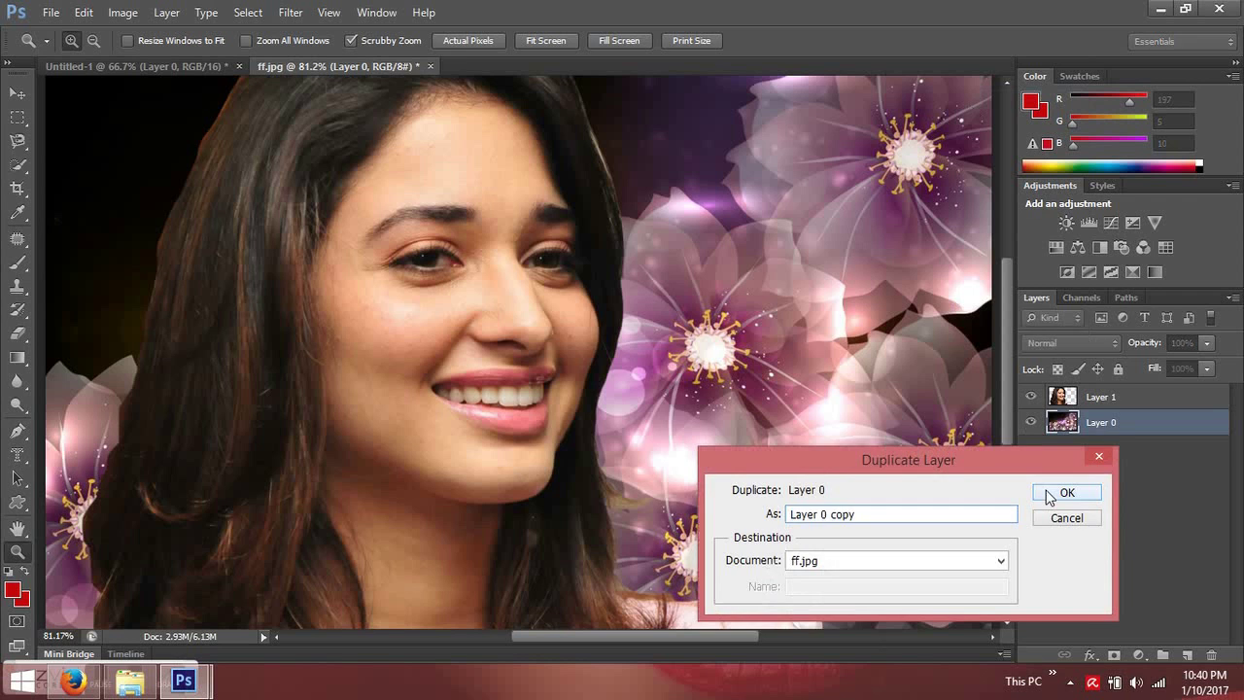
{"action": "left_click_drag", "start_coordinate": [1120, 397], "coordinate": [1120, 435]}
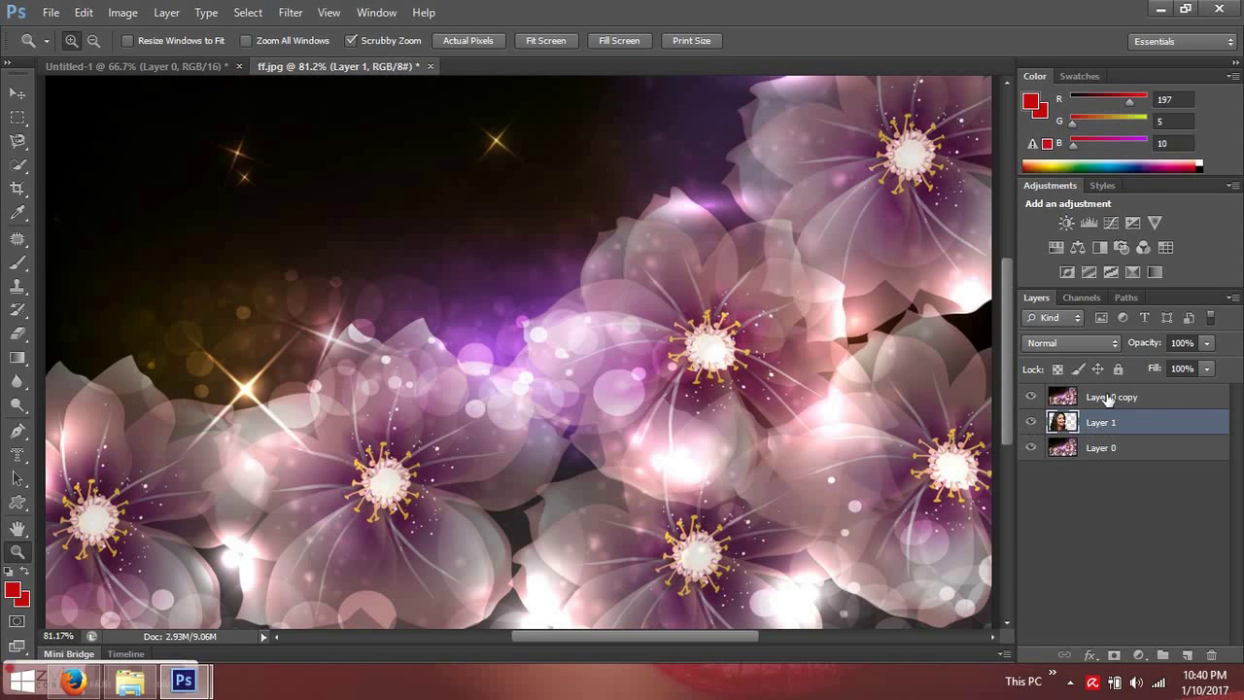
- Set Layer 0 copy to Soft Light blending at 48% opacity
{"action": "left_click", "coordinate": [1108, 398]}
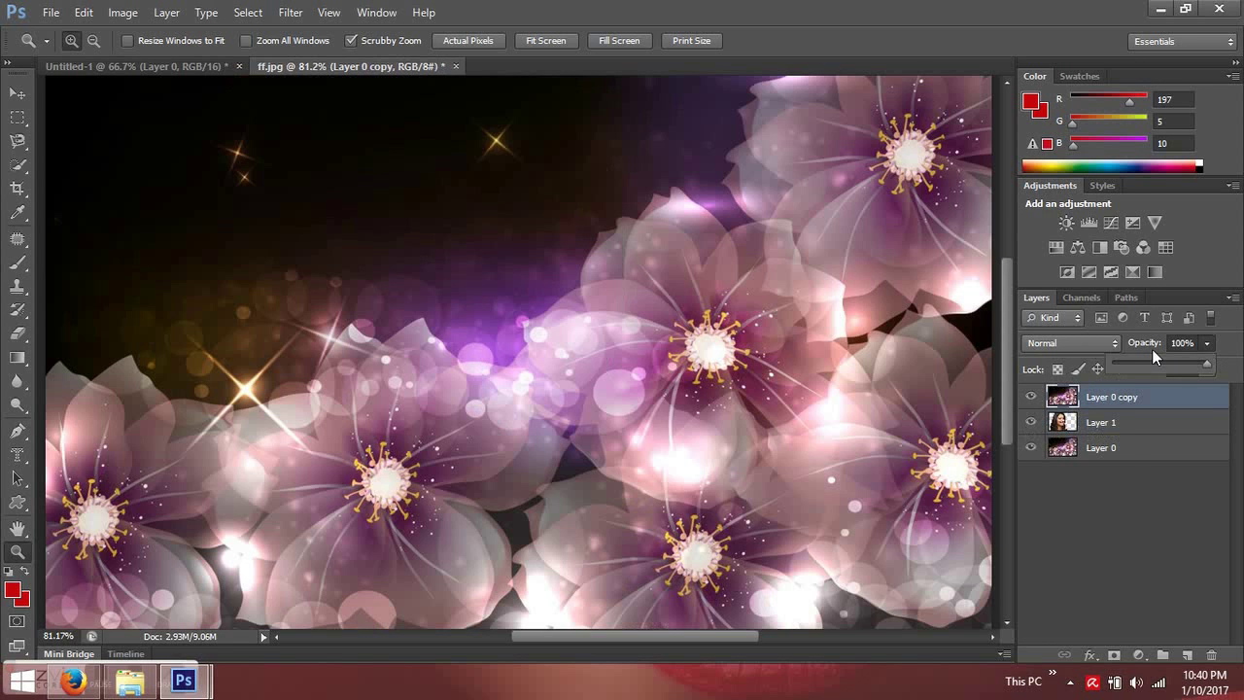
{"action": "left_click", "coordinate": [1096, 348]}
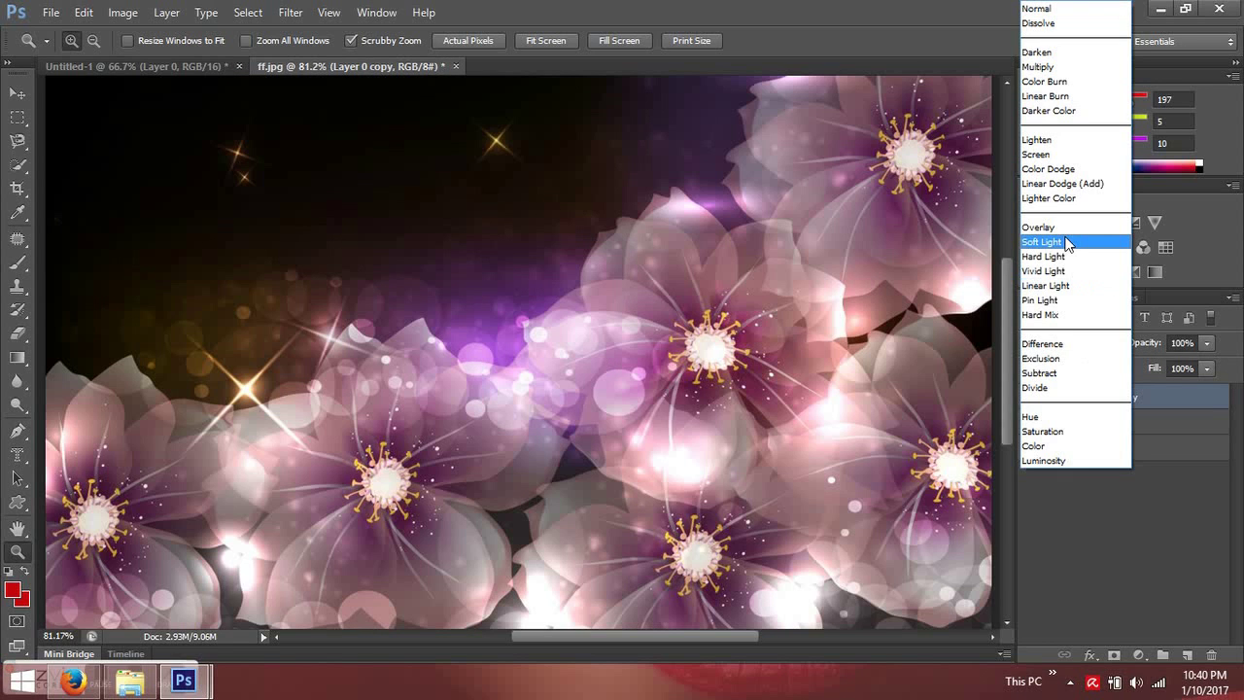
{"action": "left_click", "coordinate": [1068, 242]}
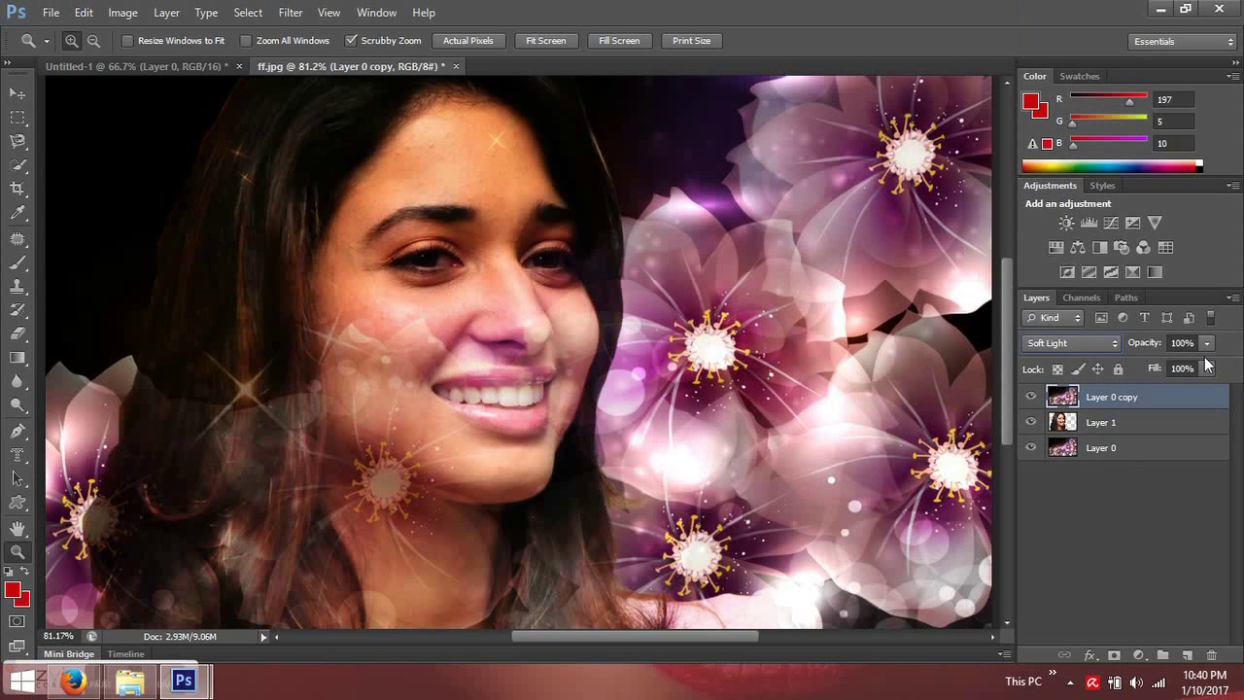
{"action": "left_click", "coordinate": [1207, 345]}
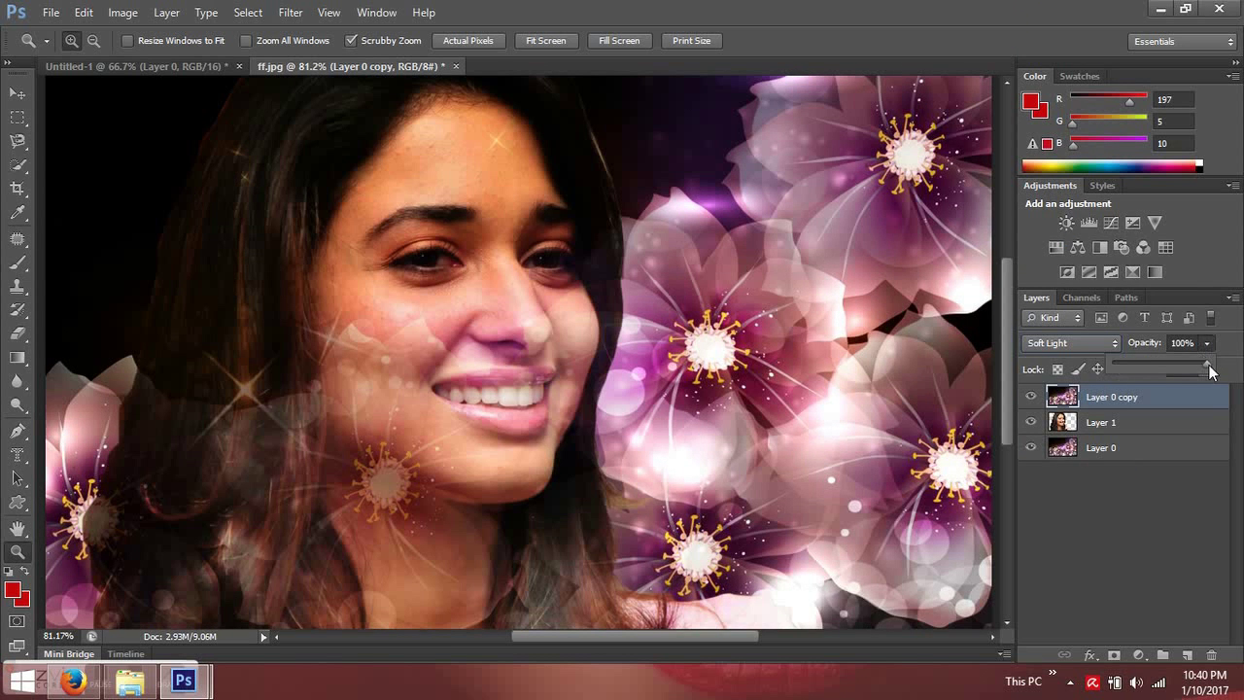
{"action": "left_click_drag", "start_coordinate": [1178, 366], "coordinate": [1160, 367]}
{"action": "left_click_drag", "start_coordinate": [1159, 368], "coordinate": [1171, 367]}
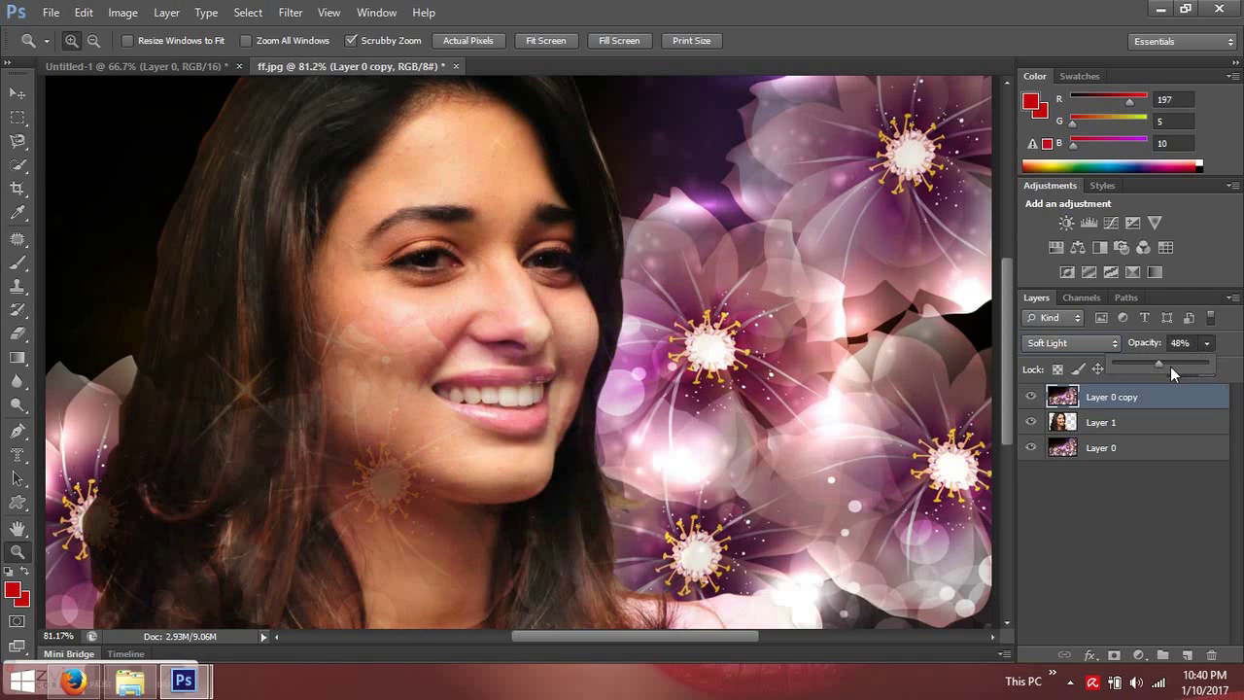
{"action": "left_click", "coordinate": [18, 92]}
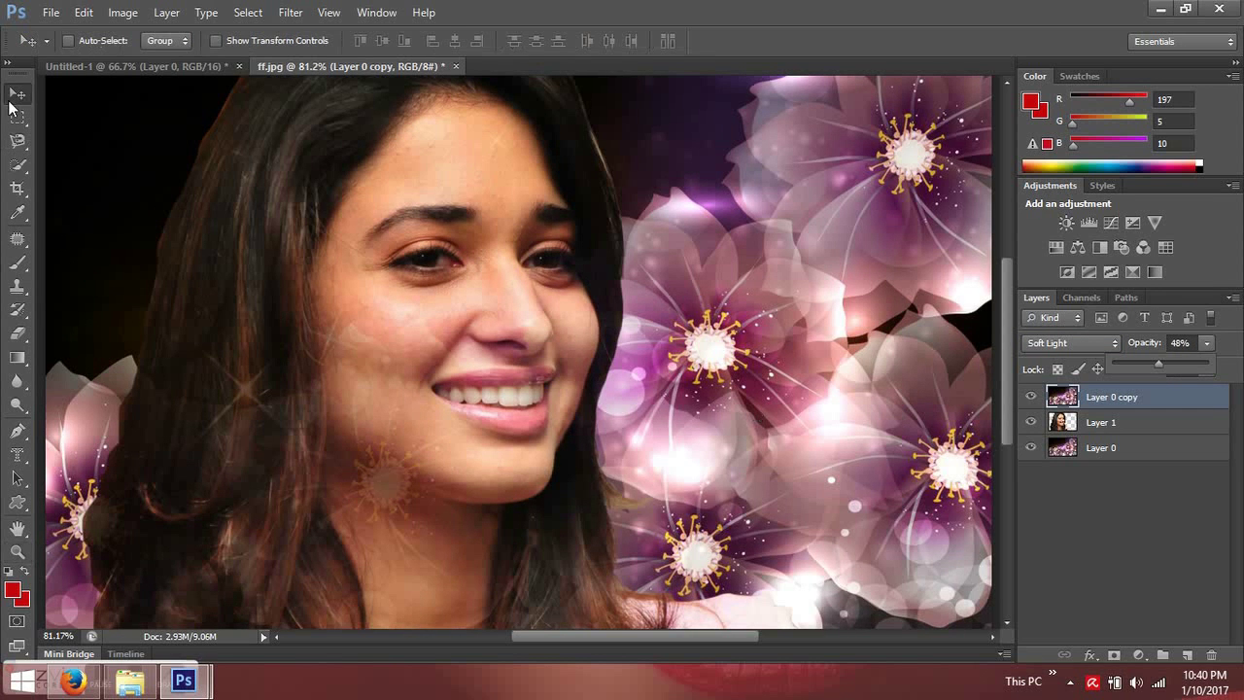
- Select Layer 1 and drag the woman about 4.26 inches further left
{"action": "left_click", "coordinate": [1089, 424]}
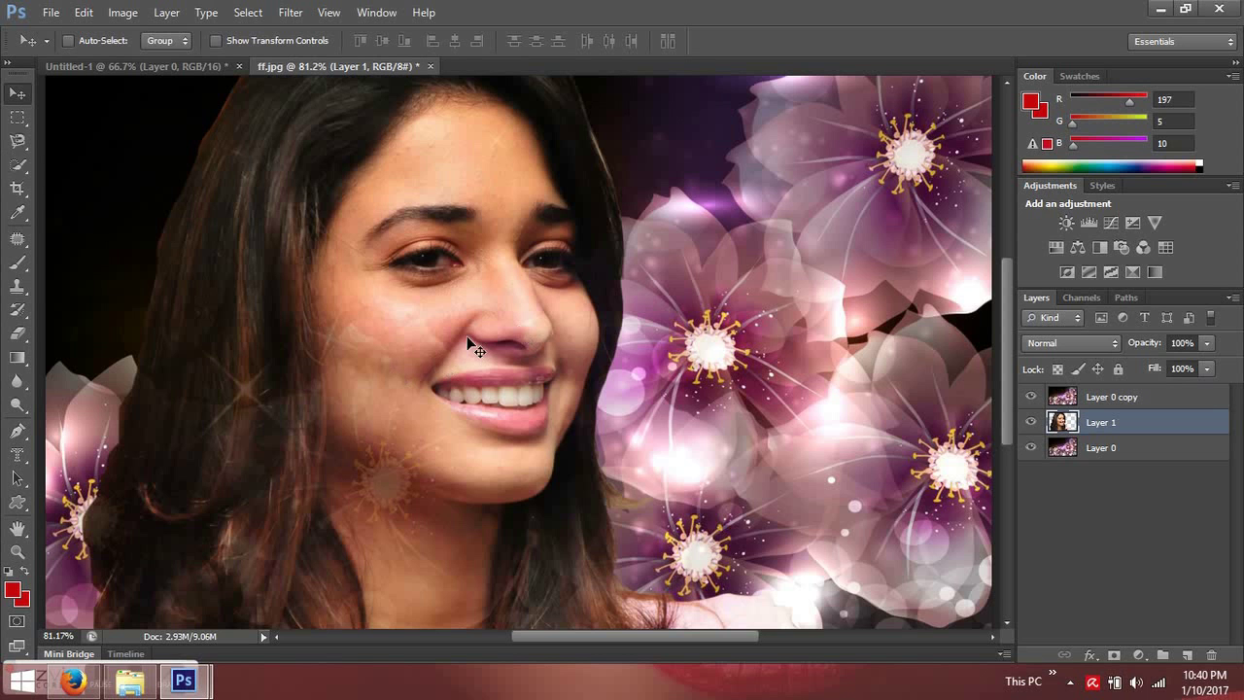
{"action": "left_click_drag", "start_coordinate": [387, 362], "coordinate": [180, 371]}
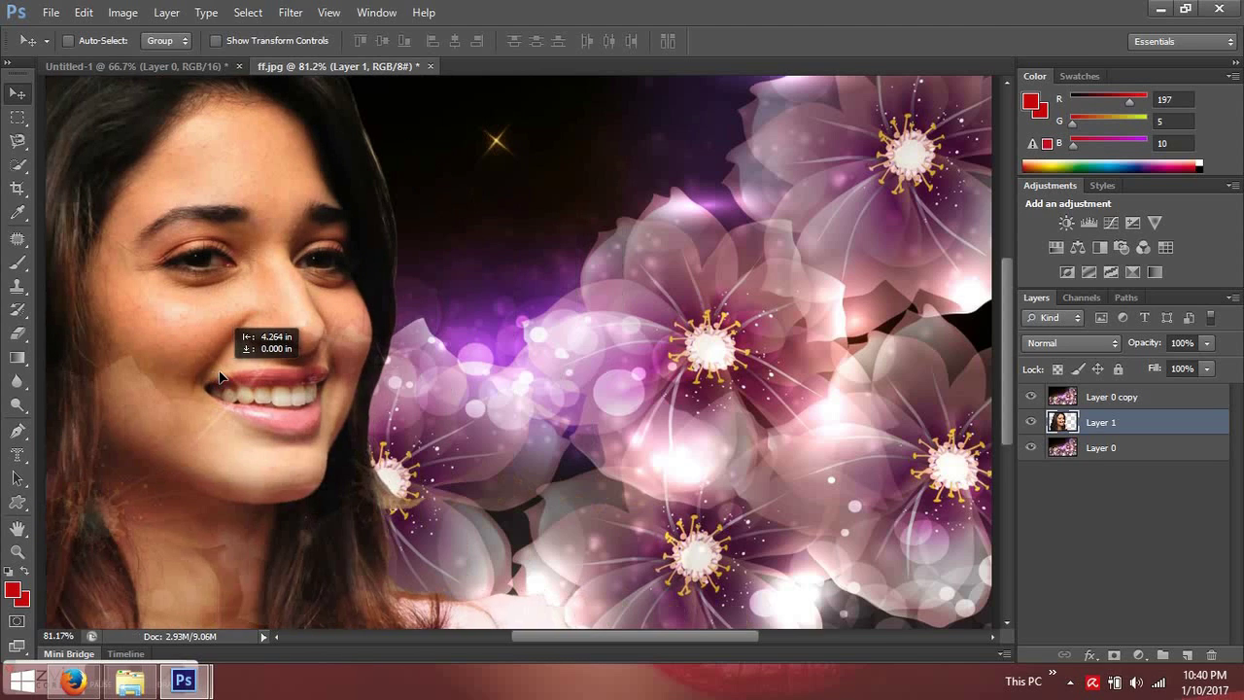